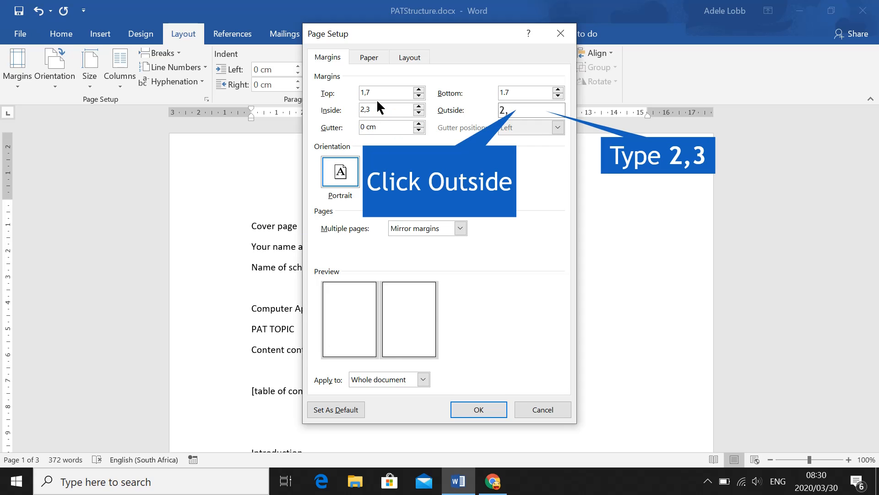
# Set the outside page margin to 2,3 for the whole document and confirm the page setup.
pyautogui.write('3')
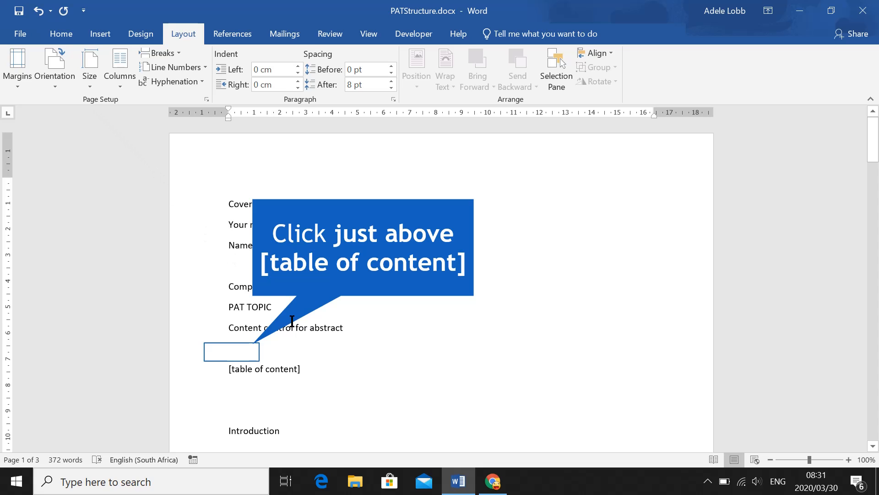
# Insert a page break directly before the [table of content] line.
pyautogui.click(233, 352)
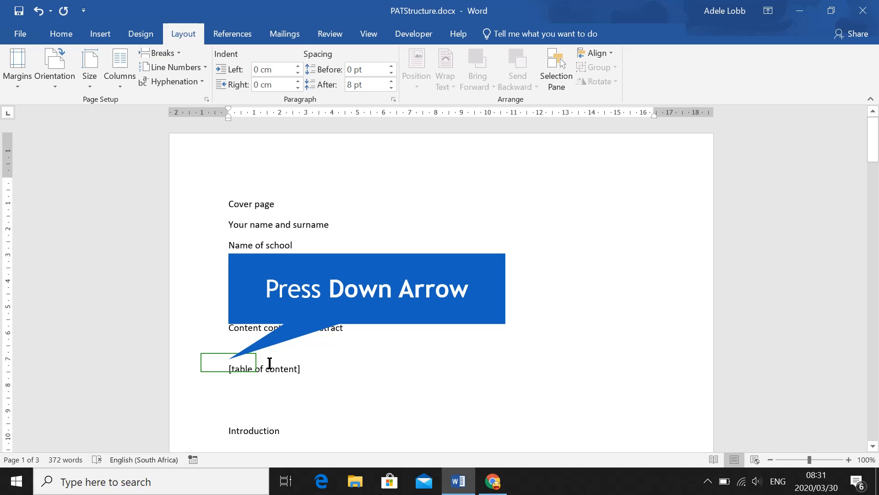
pyautogui.press('Down')
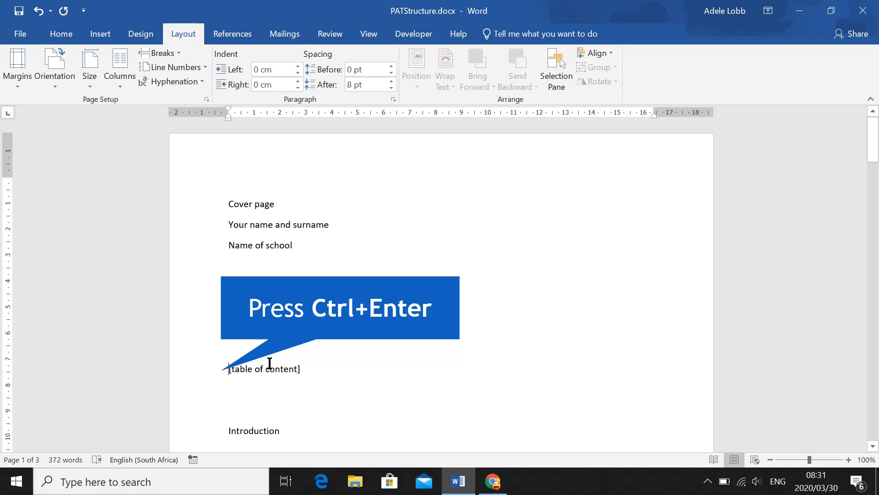
pyautogui.hotkey('ctrl', 'Return')
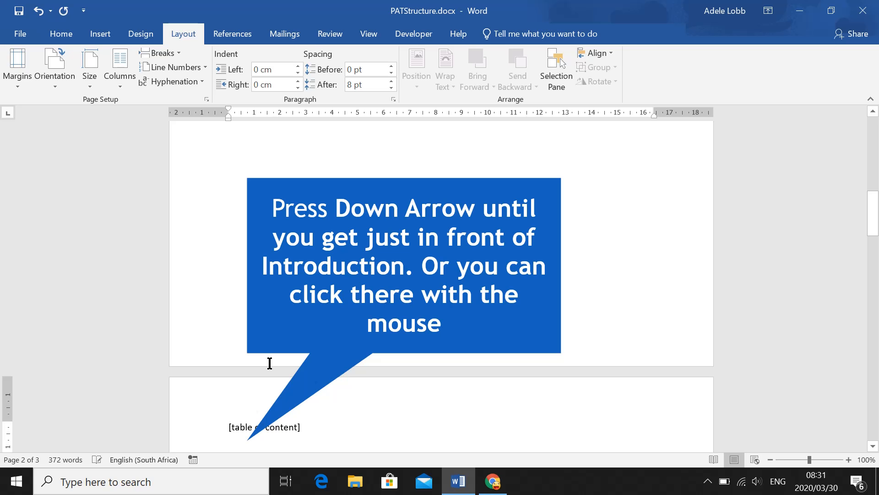
# Insert a page break directly before the Introduction title so it starts on a new page.
pyautogui.press('Down')
pyautogui.press('Down')
pyautogui.press('Down')
pyautogui.press('Down')
pyautogui.press('Down')
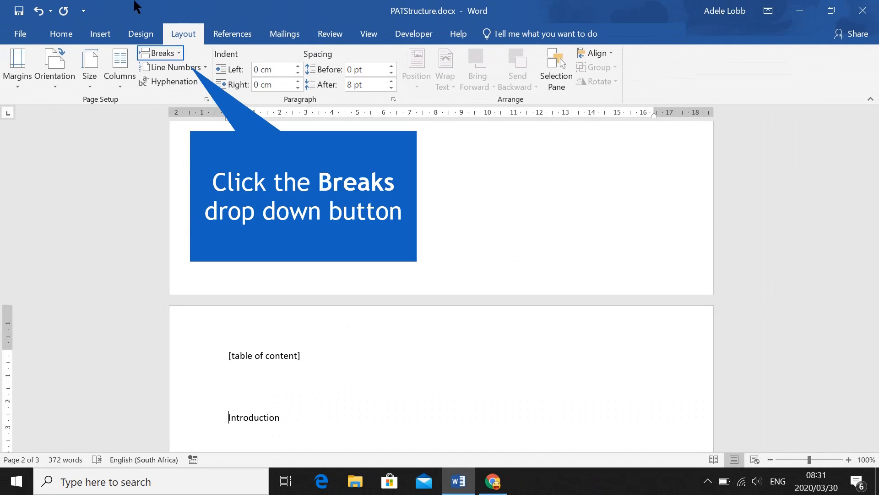
pyautogui.click(180, 53)
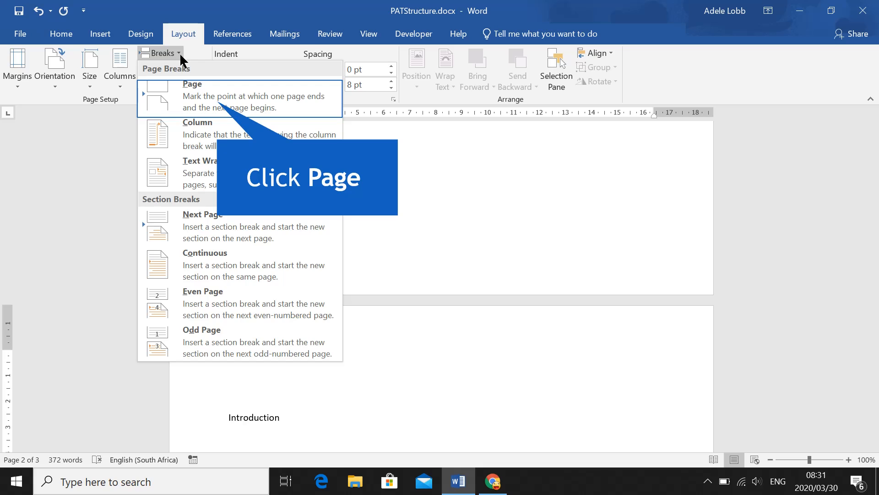
pyautogui.click(188, 96)
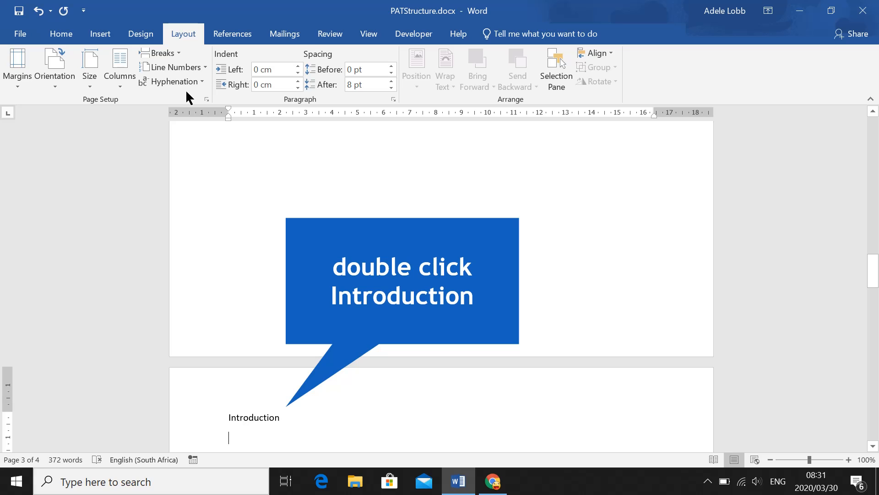
# Apply the Heading 1 style to the Introduction, Task Definition and Content titles.
pyautogui.scroll(-1, 281, 376)
pyautogui.doubleClick(281, 376)
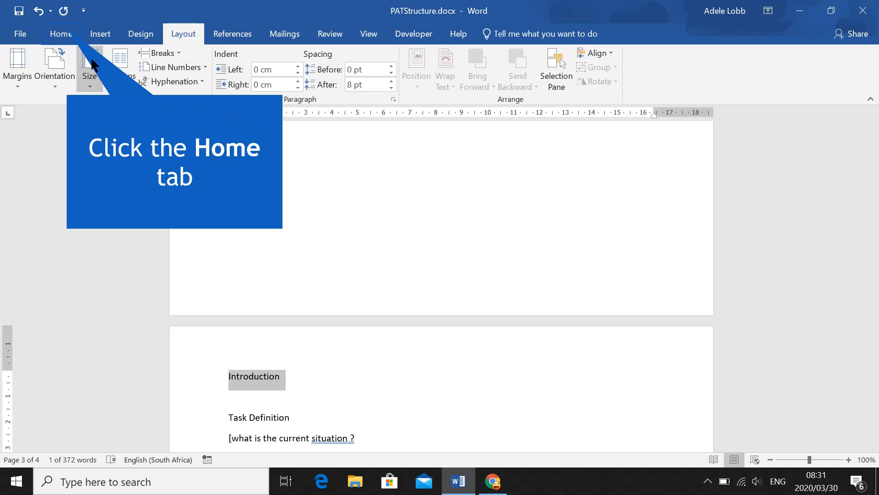
pyautogui.click(61, 36)
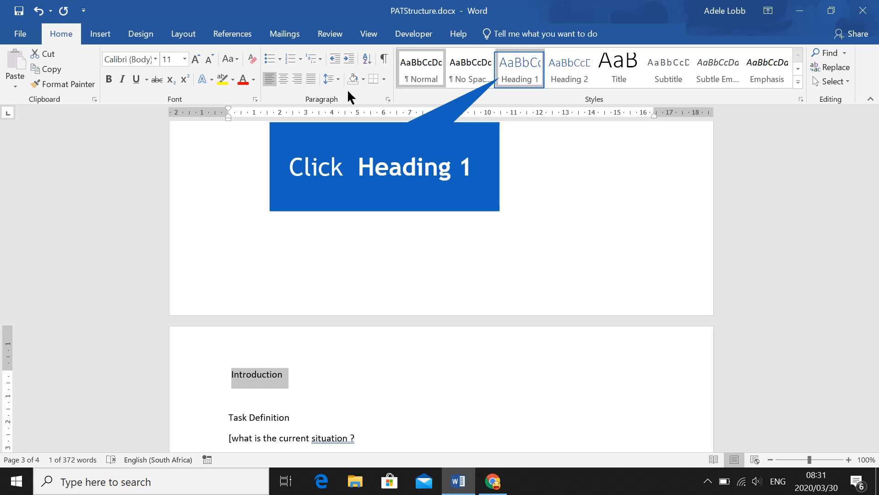
pyautogui.click(518, 79)
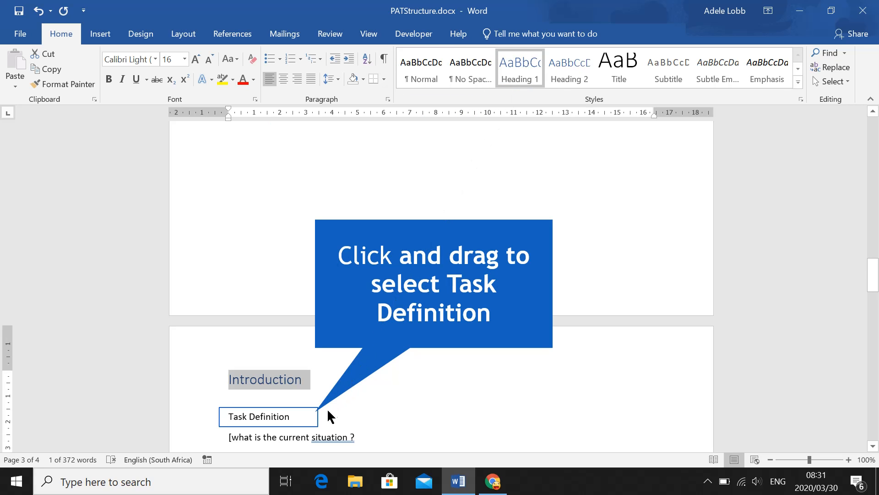
pyautogui.moveTo(292, 418); pyautogui.dragTo(228, 417)
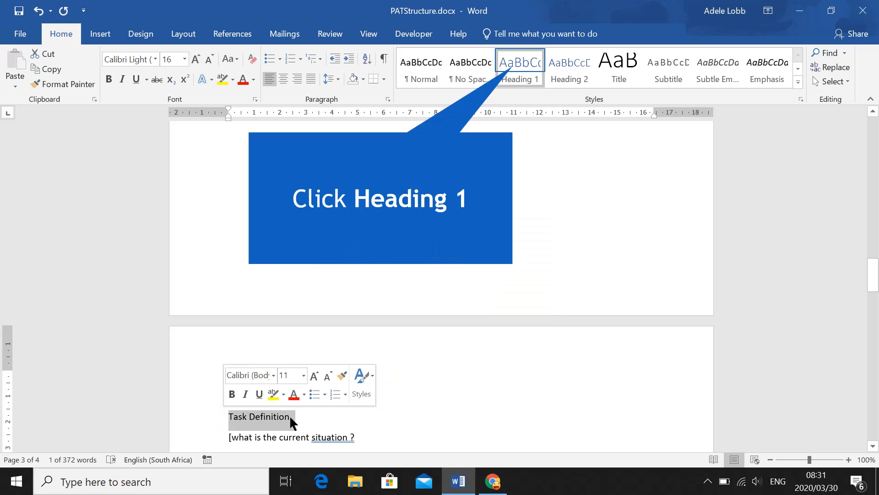
pyautogui.click(527, 73)
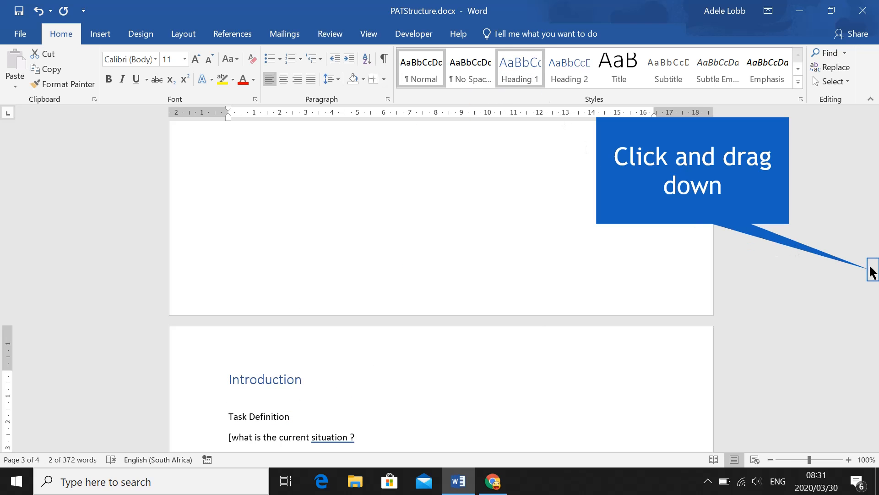
pyautogui.moveTo(874, 277); pyautogui.dragTo(874, 312)
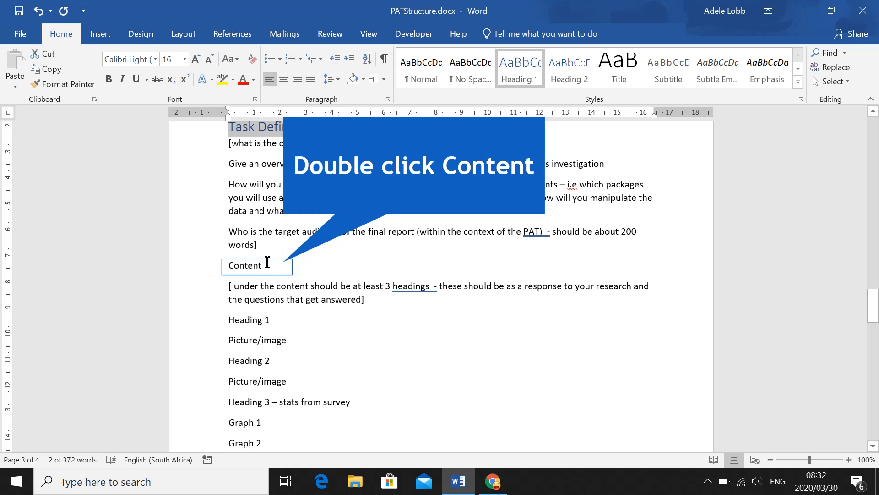
pyautogui.doubleClick(265, 268)
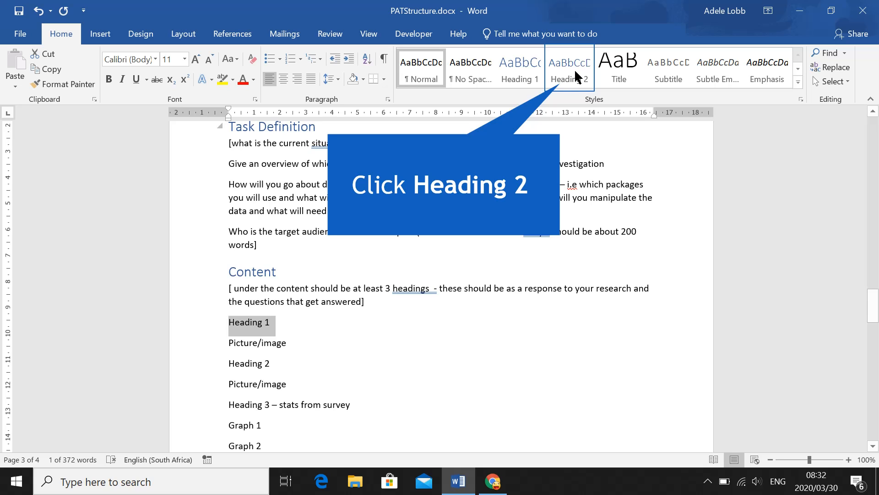
# Apply the Heading 2 style to the "Heading 1", "Heading 2" and "Heading 3 – stats from survey" lines under Content.
pyautogui.click(574, 69)
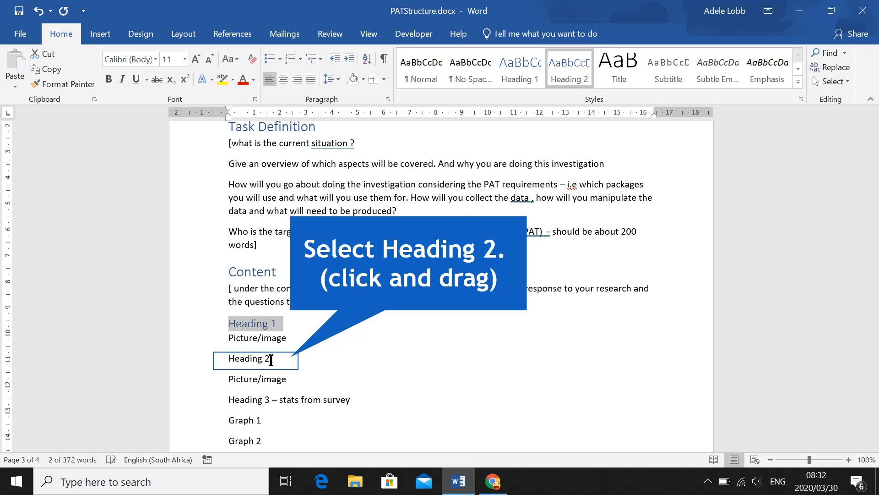
pyautogui.tripleClick(270, 360)
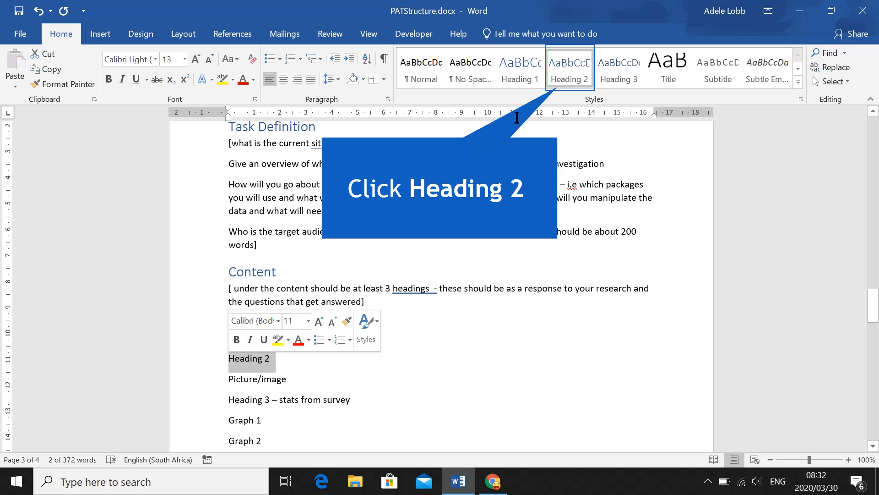
pyautogui.click(570, 76)
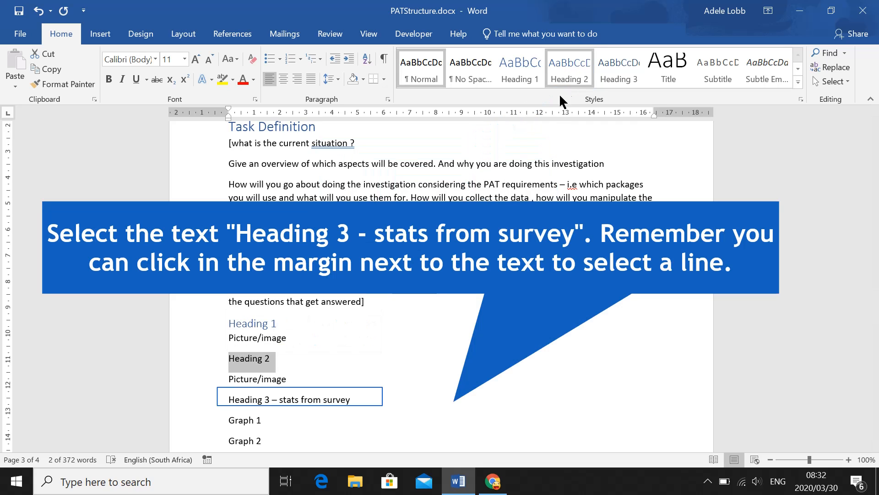
pyautogui.click(217, 399)
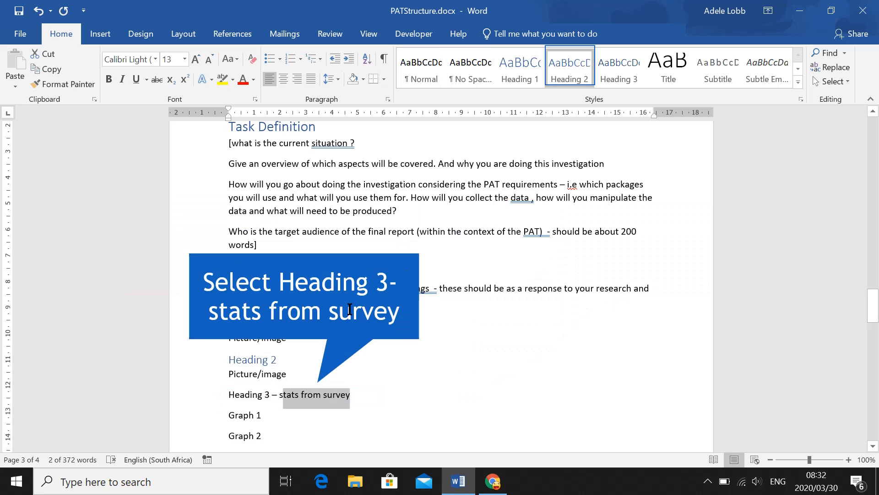
pyautogui.click(570, 70)
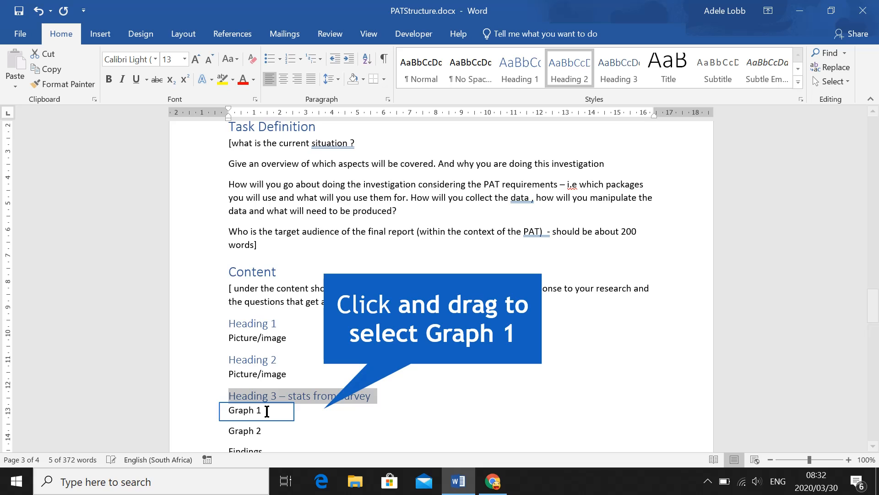
# Apply the Heading 3 style to the Graph 1 line and add an empty line below it.
pyautogui.moveTo(229, 411); pyautogui.dragTo(267, 411)
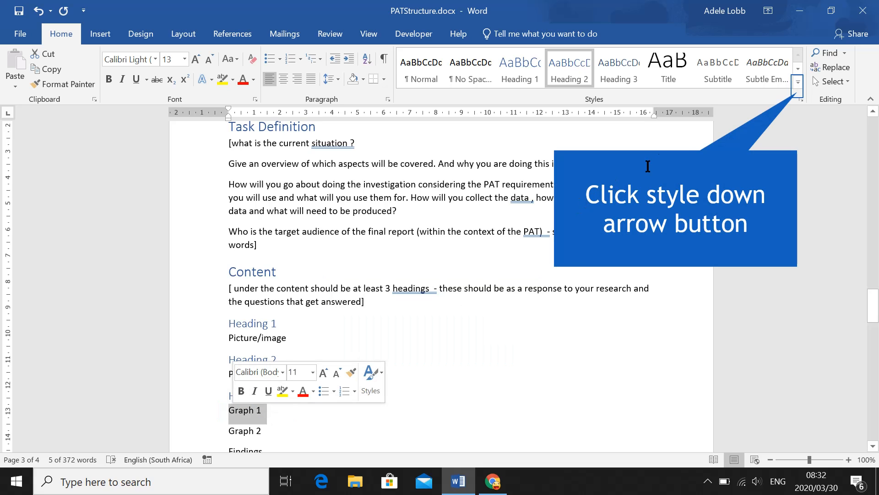
pyautogui.click(798, 92)
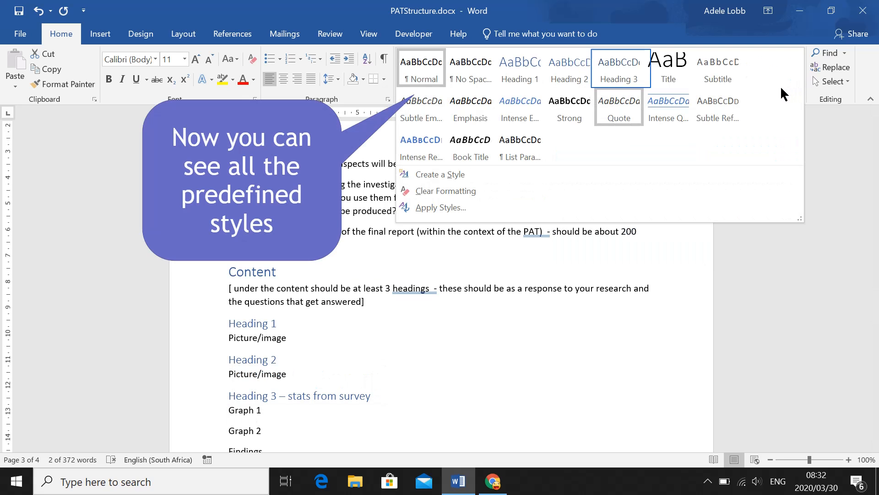
pyautogui.click(627, 81)
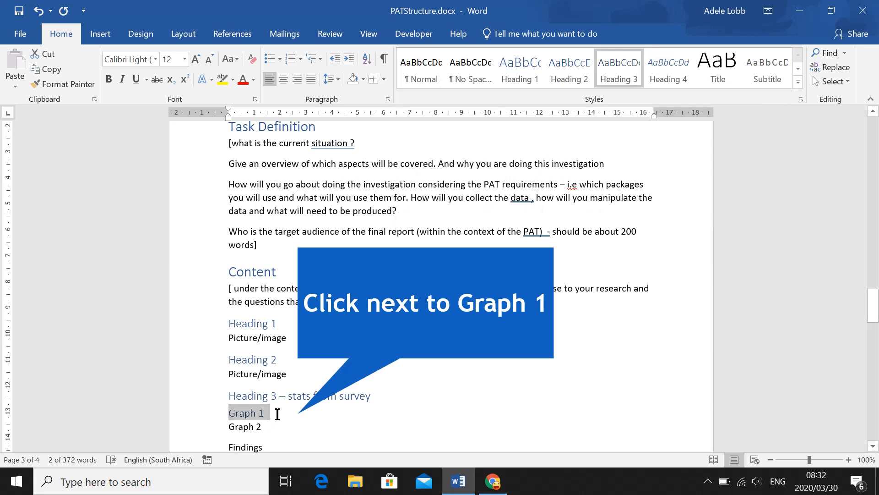
pyautogui.click(278, 412)
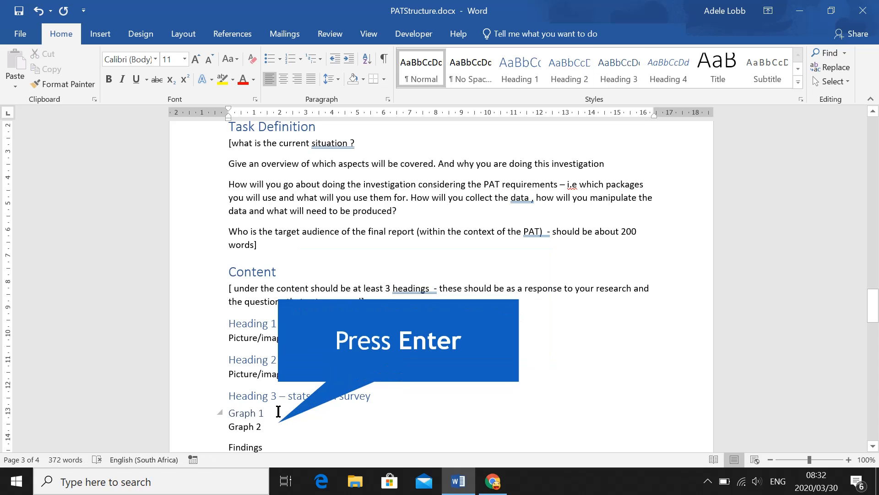
pyautogui.press('Return')
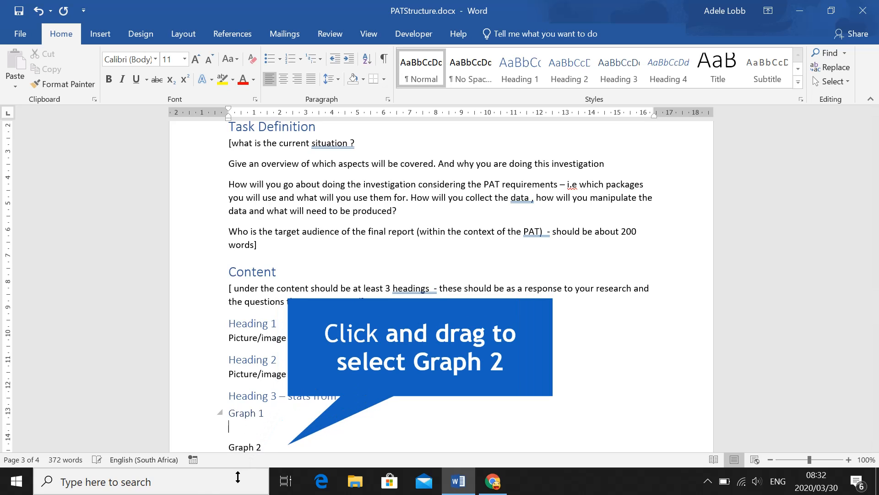
# Apply the Heading 3 style to the Graph 2 line and add an empty line below it.
pyautogui.moveTo(228, 447); pyautogui.dragTo(268, 447)
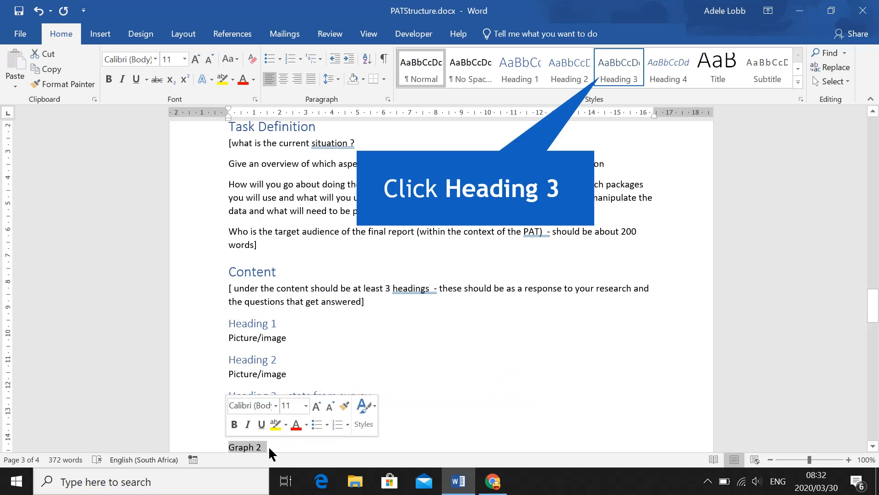
pyautogui.click(619, 64)
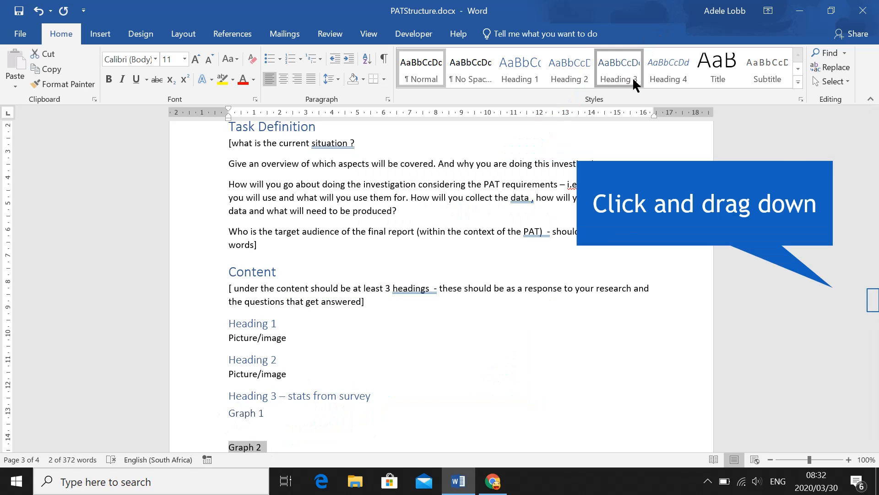
pyautogui.moveTo(869, 295); pyautogui.dragTo(869, 320)
pyautogui.click(371, 212)
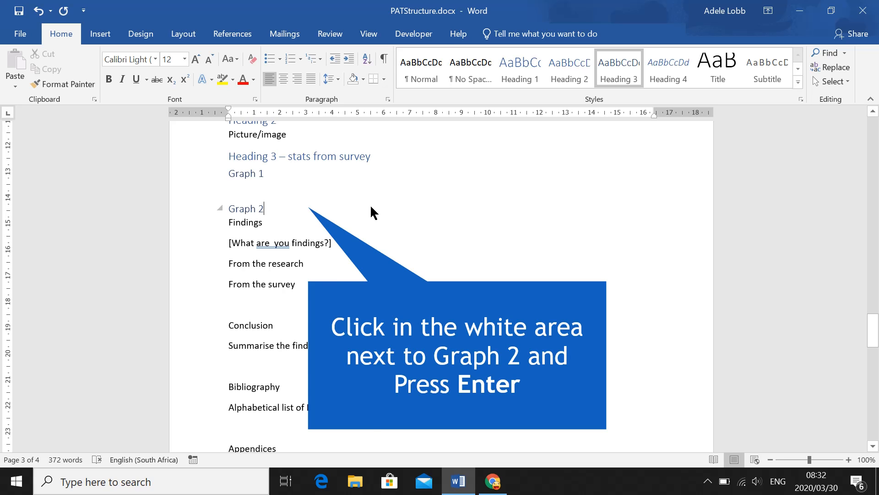
pyautogui.press('Return')
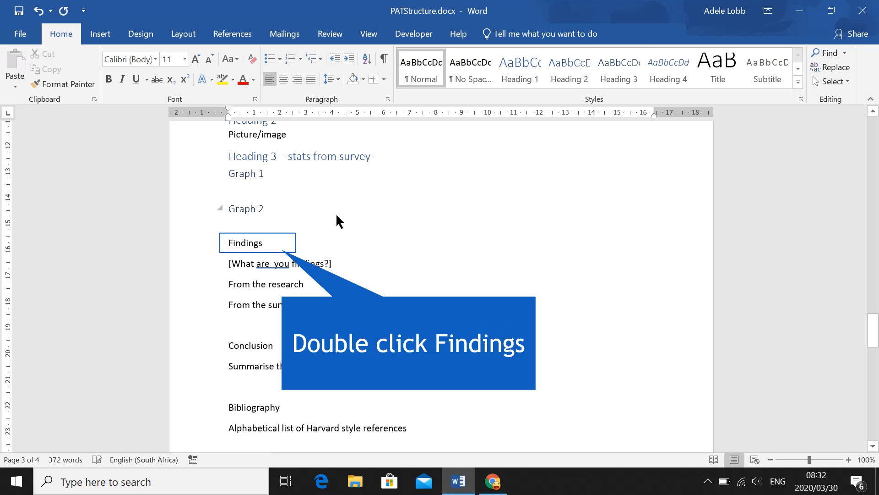
# Apply the Heading 1 style to the Findings title.
pyautogui.doubleClick(269, 244)
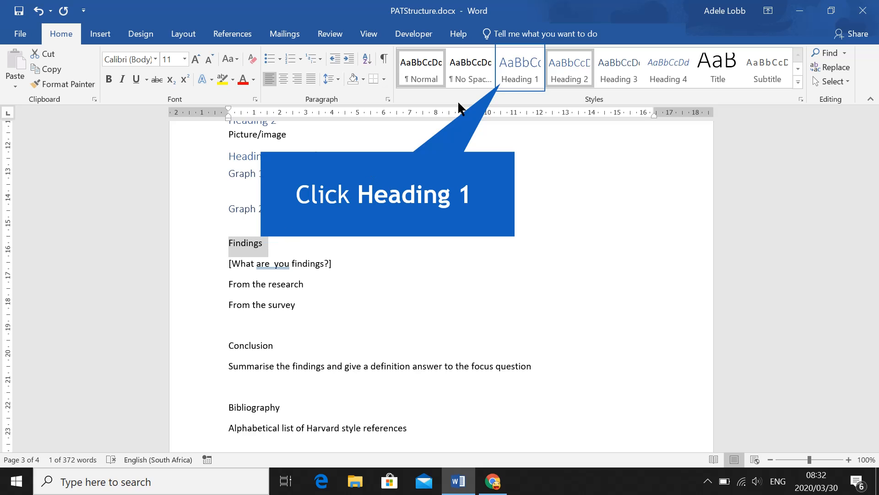
pyautogui.click(520, 68)
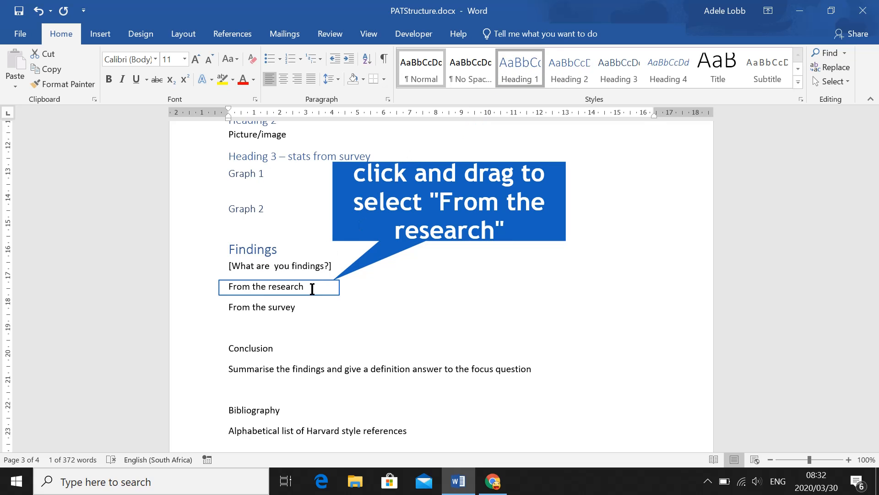
# Apply the Heading 2 style to "From the research" and "From the survey", with an empty line between them.
pyautogui.moveTo(228, 287); pyautogui.dragTo(310, 289)
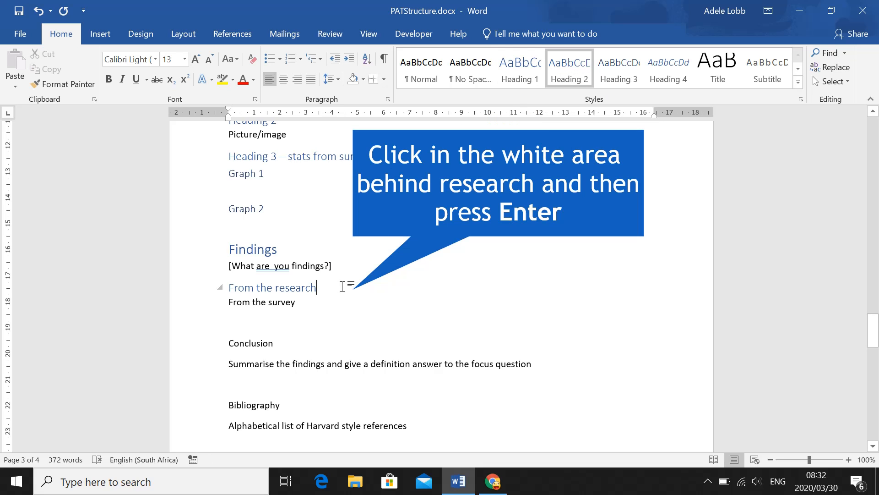
pyautogui.press('Return')
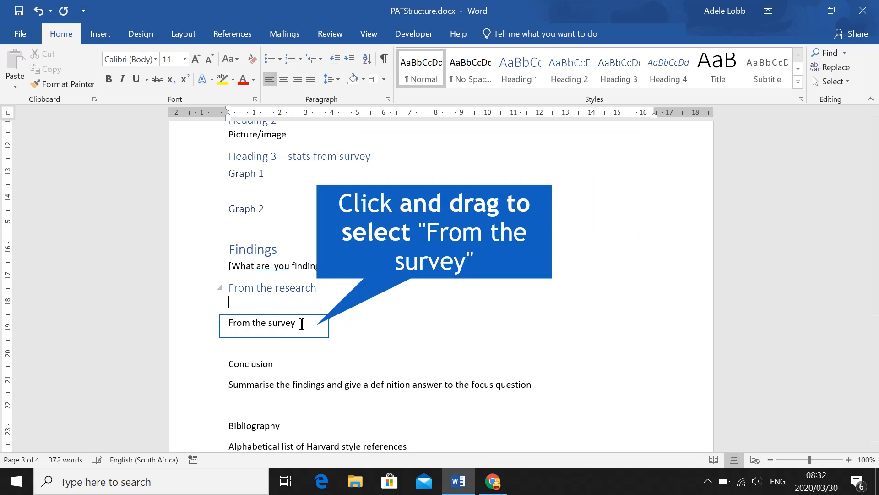
pyautogui.moveTo(228, 323); pyautogui.dragTo(301, 323)
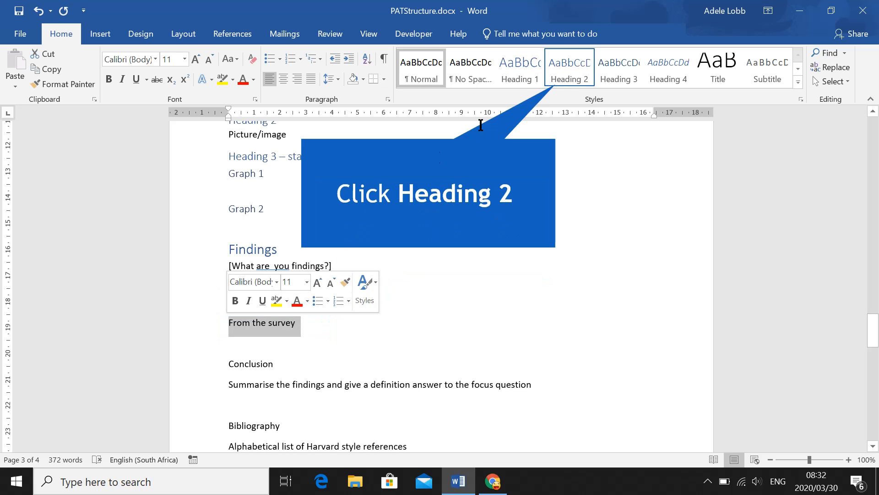
pyautogui.click(567, 74)
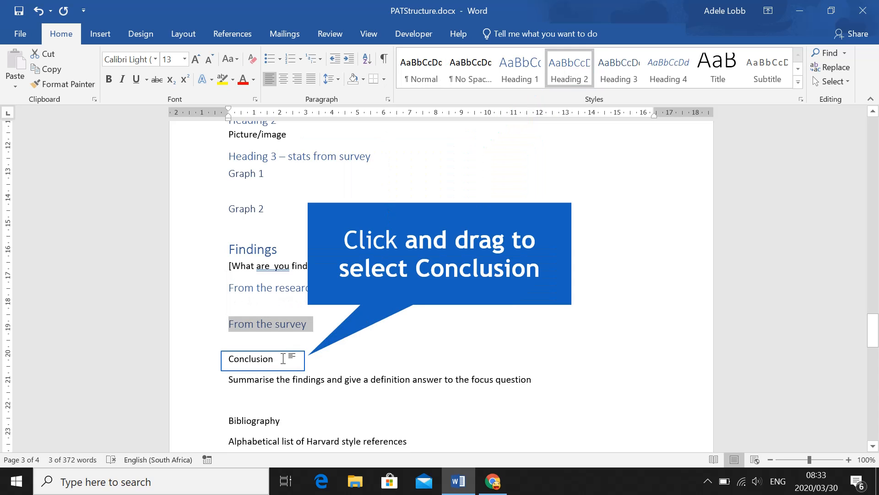
# Apply the Heading 1 style to the Conclusion and Bibliography titles.
pyautogui.doubleClick(277, 360)
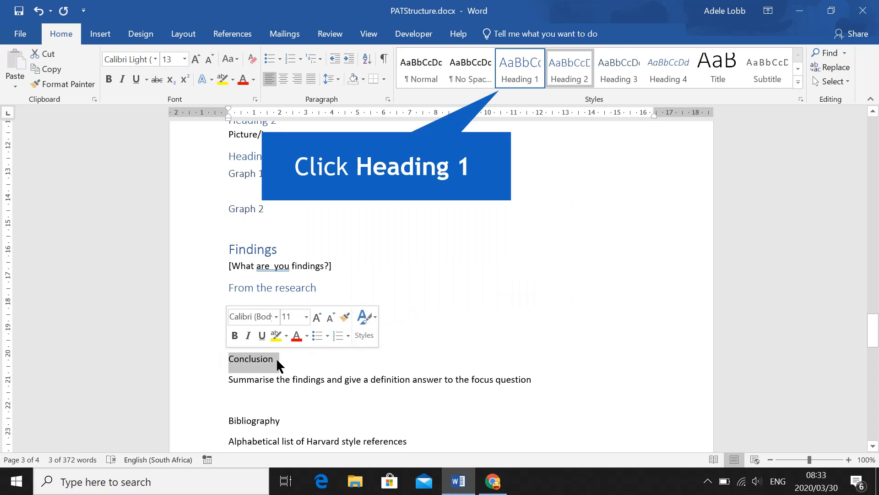
pyautogui.click(525, 61)
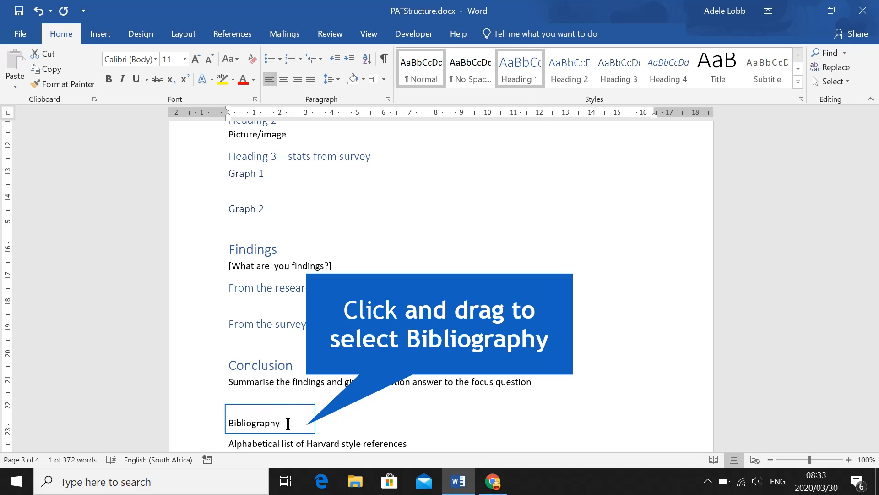
pyautogui.click(524, 76)
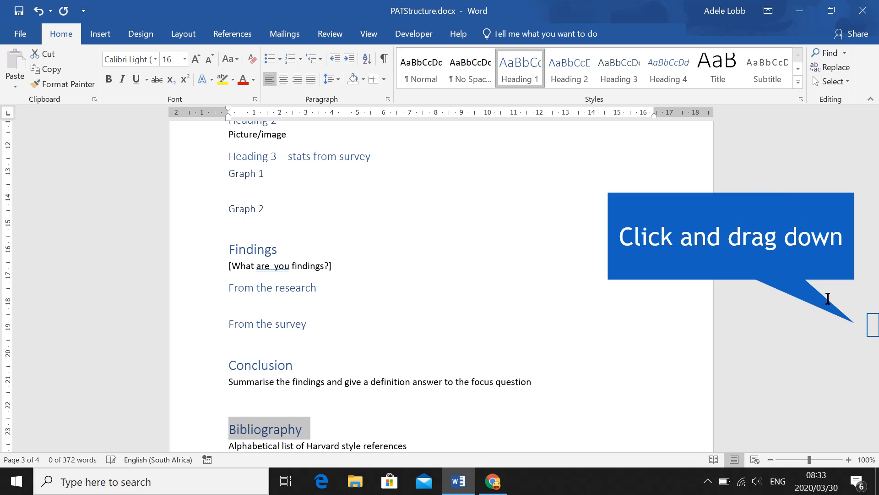
# Apply the Heading 1 style to the Appendices title.
pyautogui.click(873, 334)
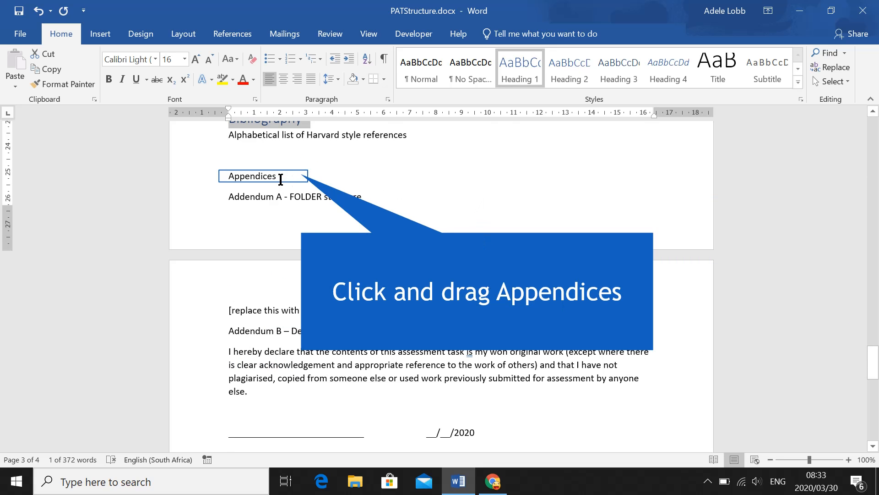
pyautogui.moveTo(281, 179); pyautogui.dragTo(229, 177)
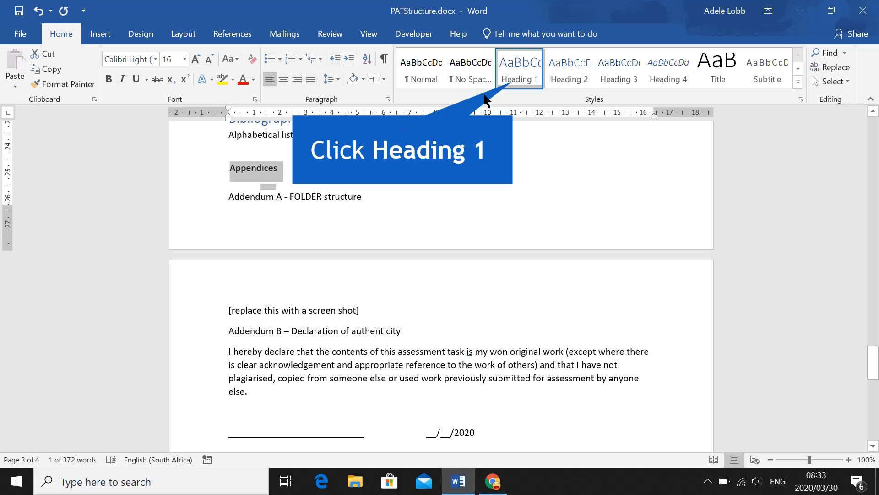
pyautogui.click(527, 66)
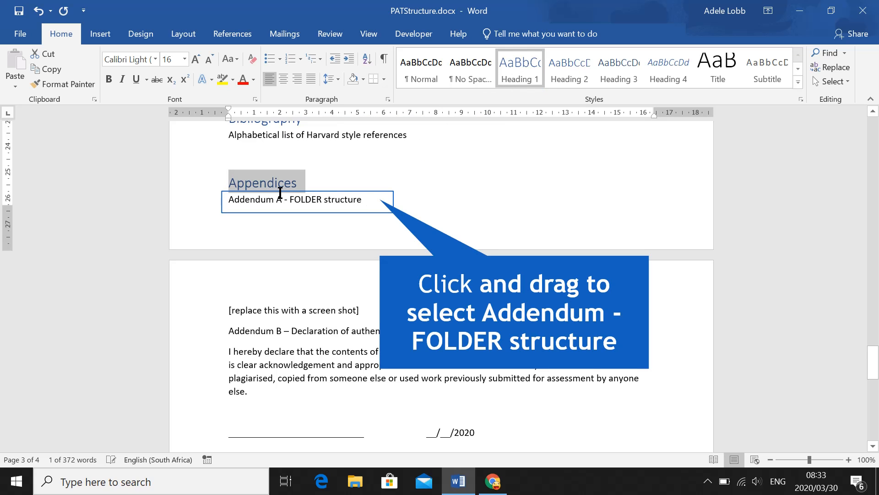
# Apply the Heading 2 style to "Addendum A - FOLDER structure" and "Addendum B – Declaration of authenticity".
pyautogui.moveTo(362, 200); pyautogui.dragTo(281, 192)
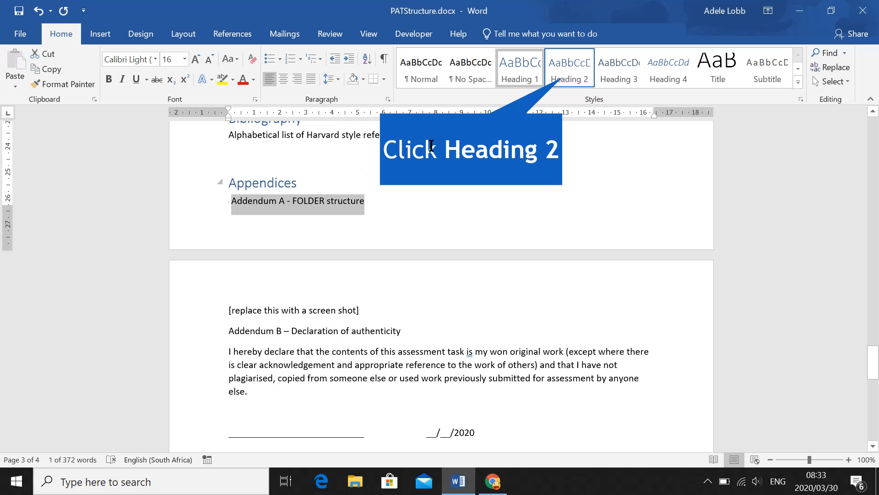
pyautogui.click(571, 68)
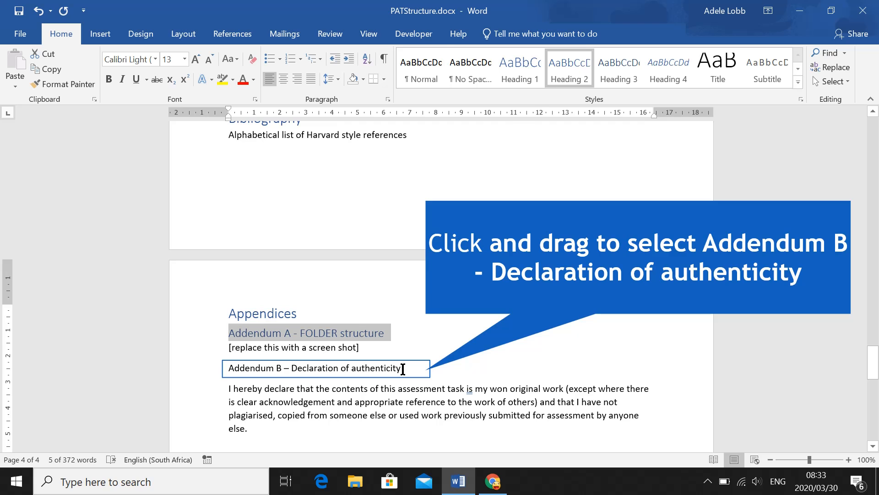
pyautogui.moveTo(403, 369); pyautogui.dragTo(229, 368)
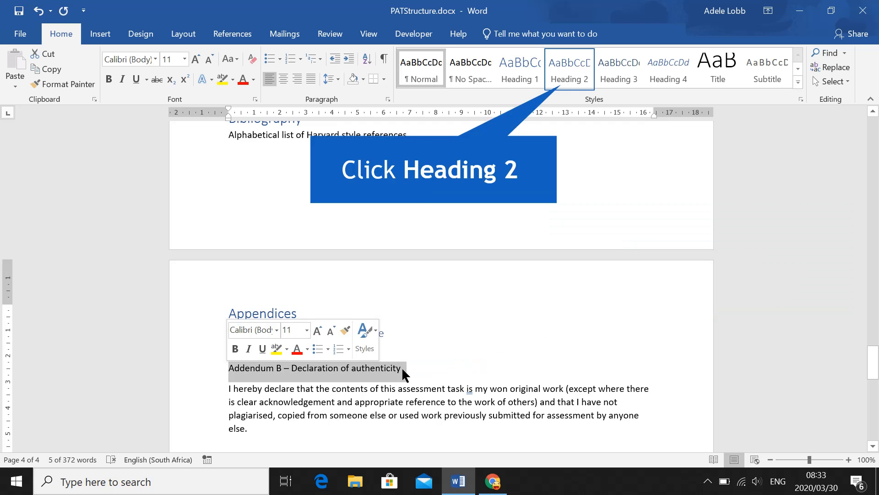
pyautogui.click(559, 75)
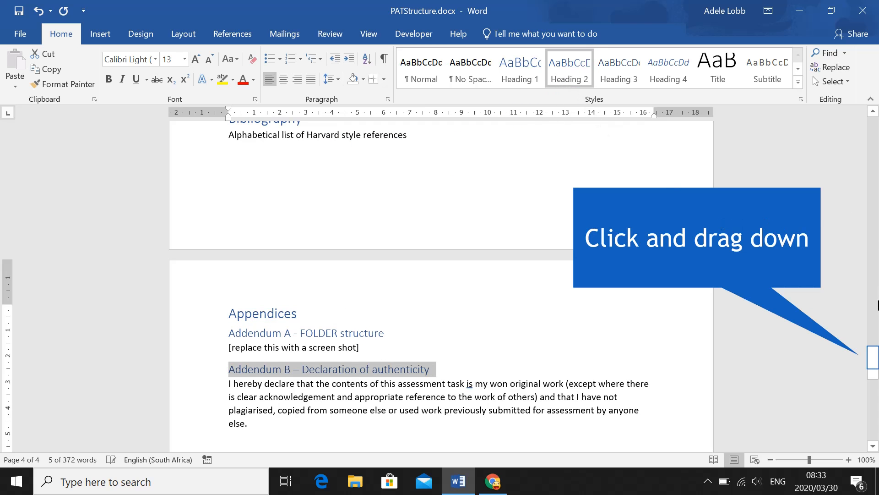
# Apply the Heading 2 style to "Addendum C – Questions" and "Addendum D – preliminary work".
pyautogui.moveTo(875, 357); pyautogui.dragTo(872, 391)
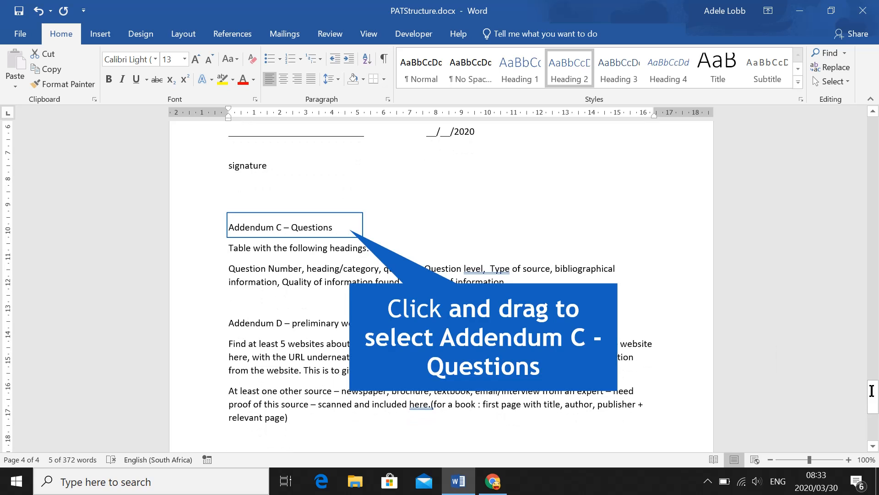
pyautogui.moveTo(360, 226); pyautogui.dragTo(322, 234)
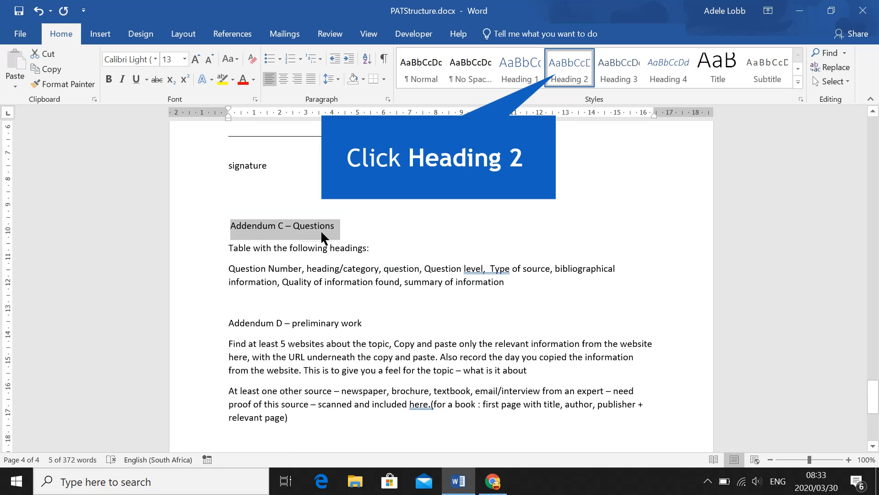
pyautogui.click(560, 79)
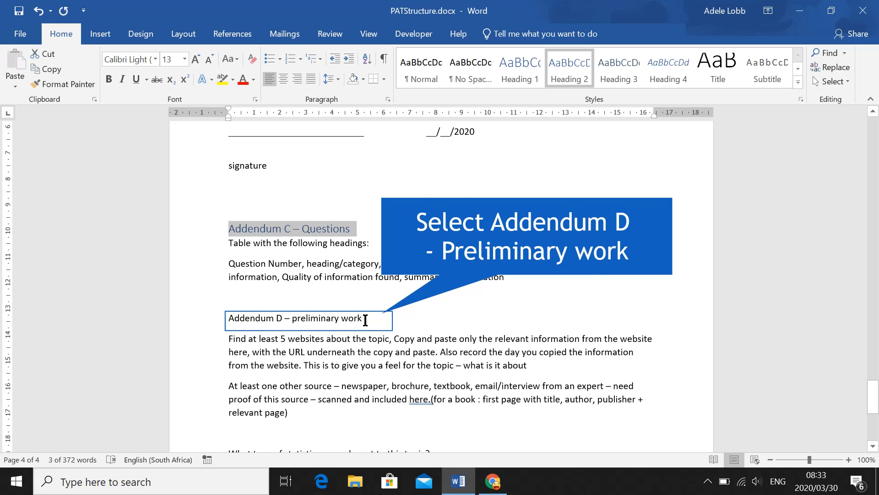
pyautogui.tripleClick(365, 320)
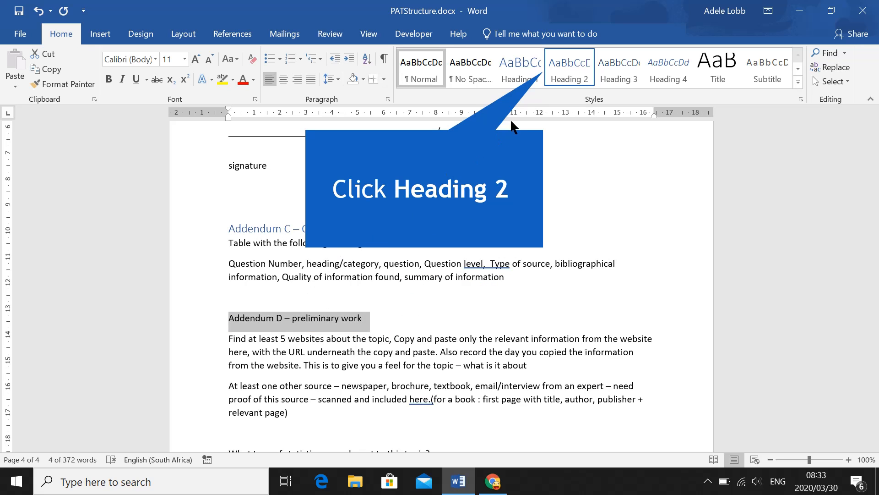
pyautogui.click(570, 74)
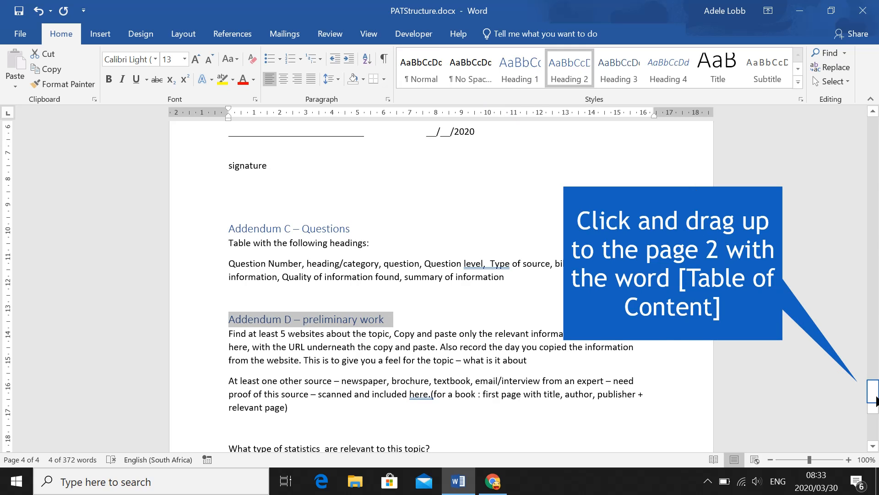
# Replace the "[table of content]" placeholder on page 2 with a table of contents built from the headings, and save the document.
pyautogui.moveTo(875, 401); pyautogui.dragTo(860, 212)
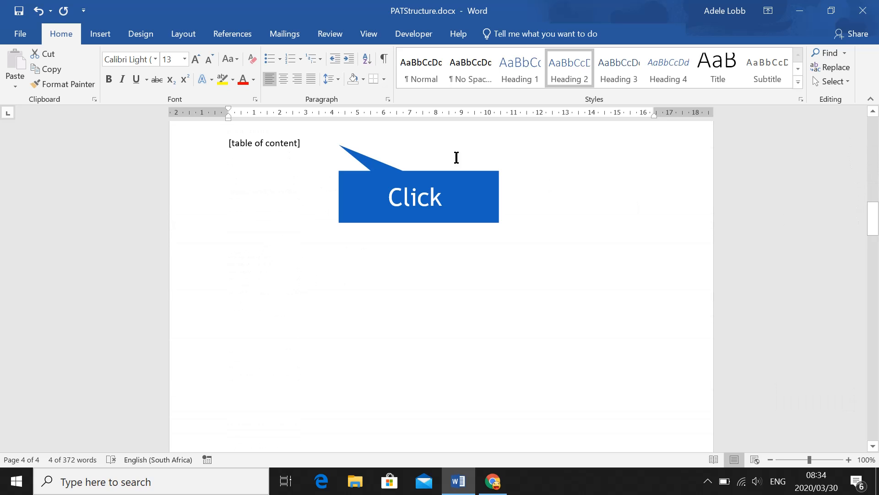
pyautogui.tripleClick(309, 146)
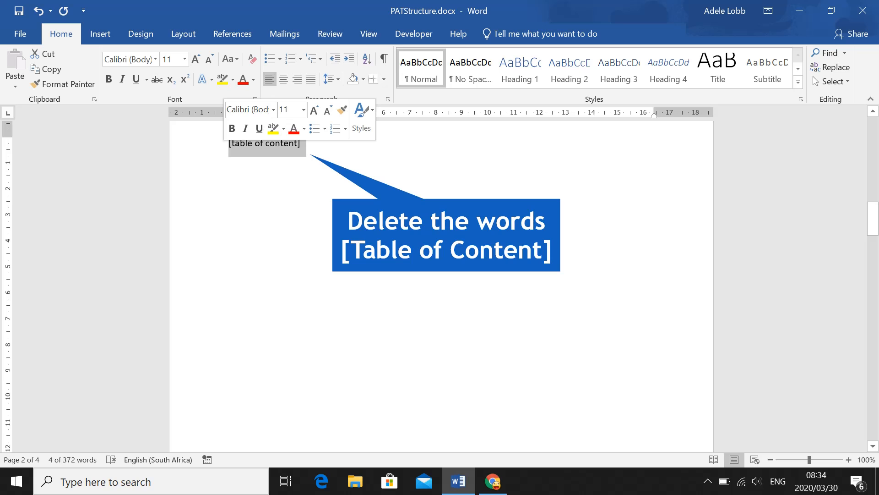
pyautogui.press('Delete')
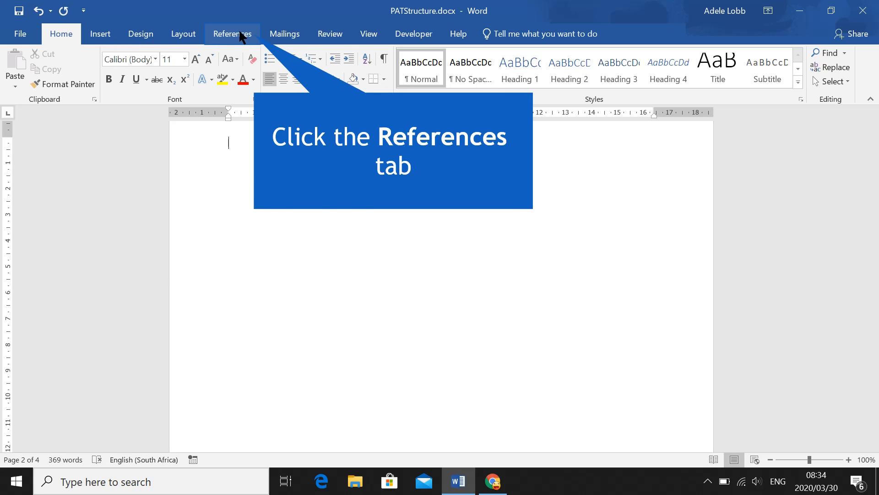
pyautogui.click(239, 40)
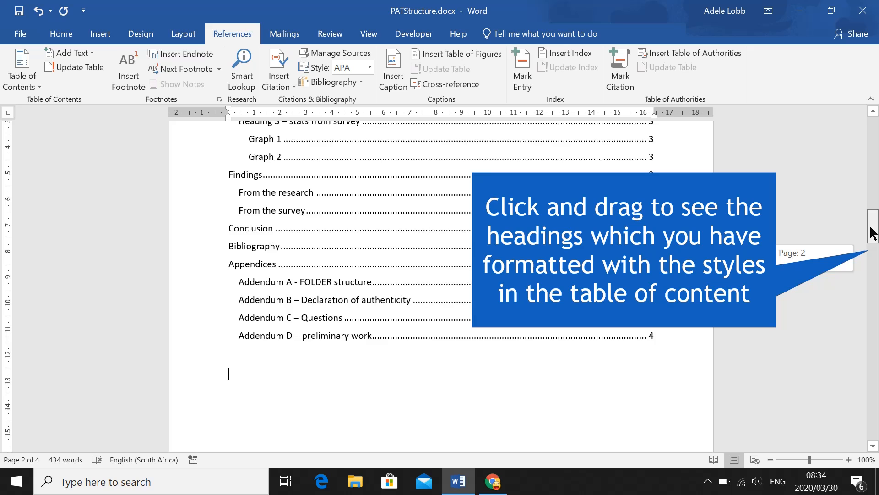
pyautogui.moveTo(874, 235); pyautogui.dragTo(872, 230)
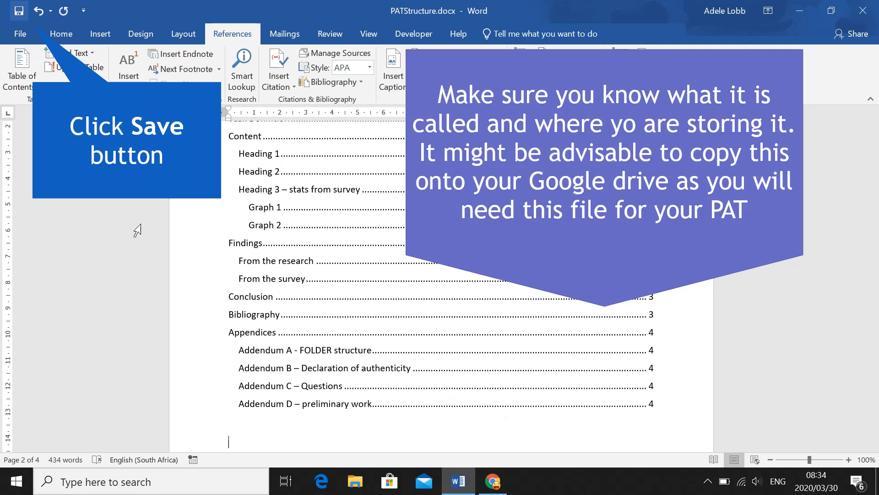
pyautogui.click(19, 9)
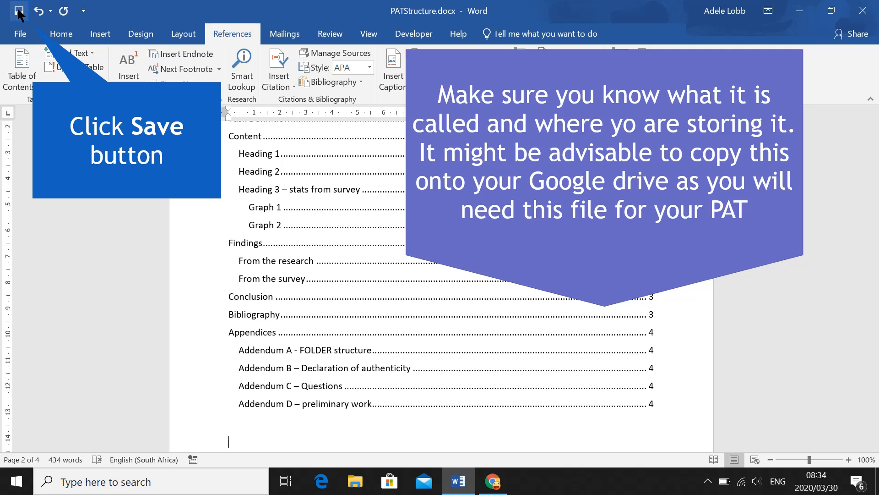